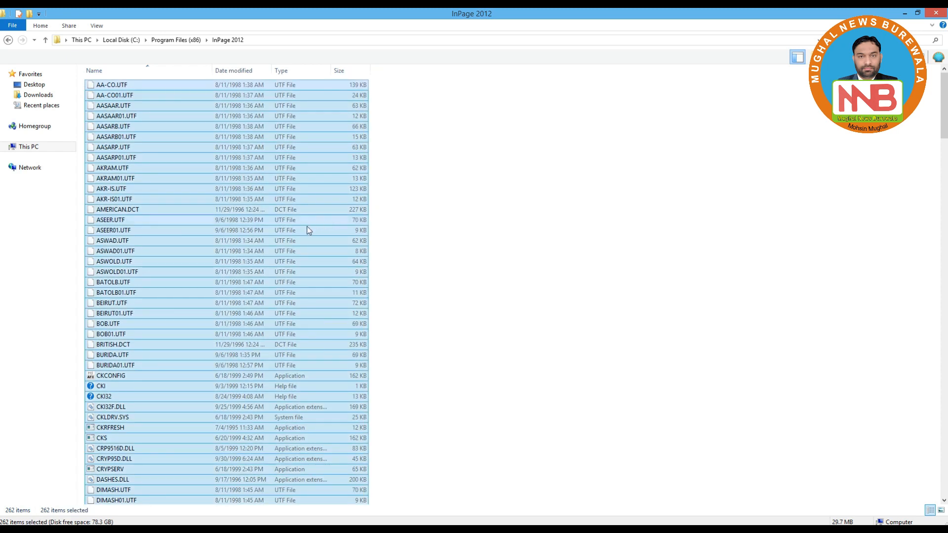
- Add all the selected InPage 2012 folder files to a new RAR archive and enable the Create SFX archive option
right_click(126, 221)
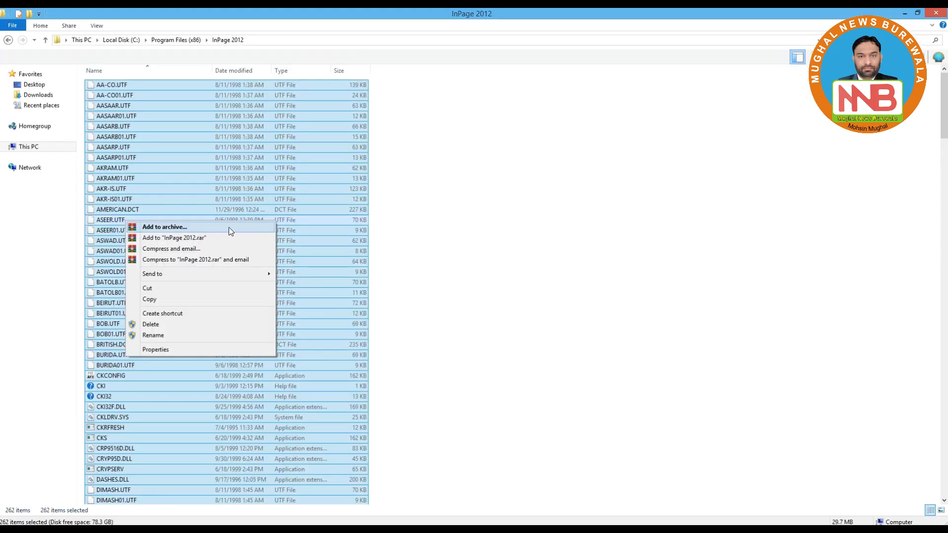
left_click(211, 227)
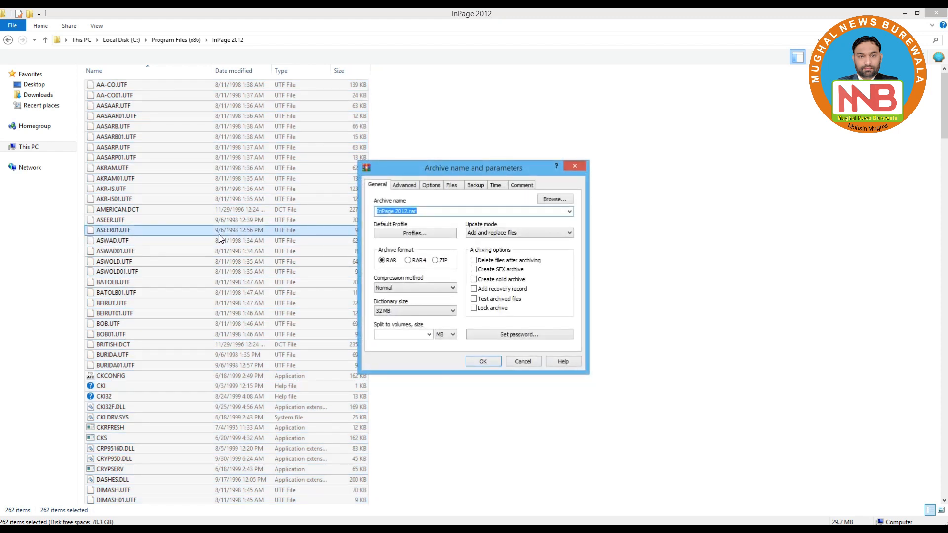
left_click_drag(394, 168, 335, 159)
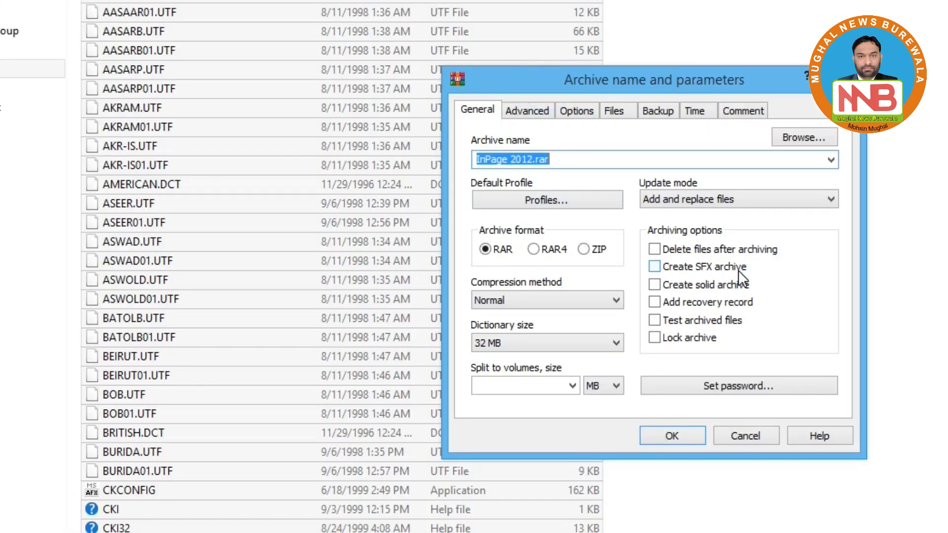
left_click(656, 266)
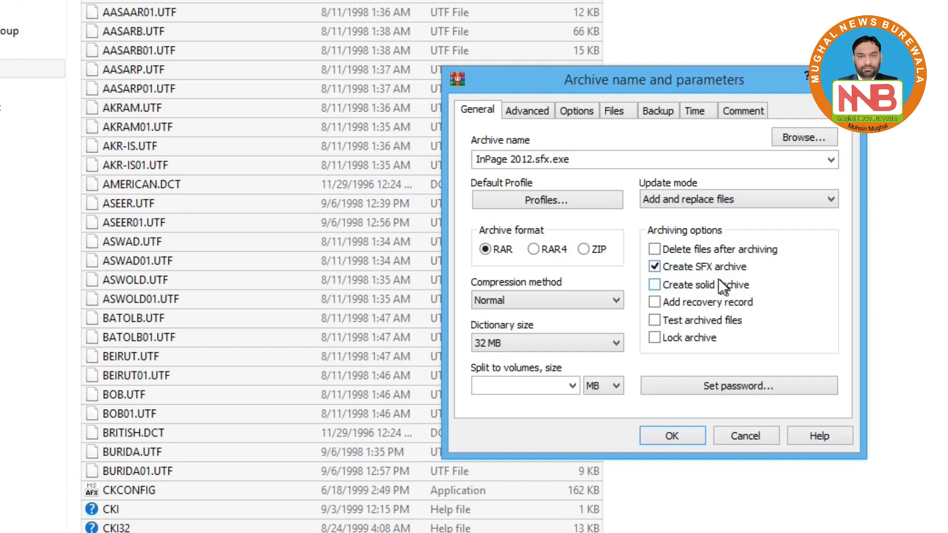
- Open the archive's advanced SFX options and go to the Run after extraction entry of the setup program
left_click(536, 120)
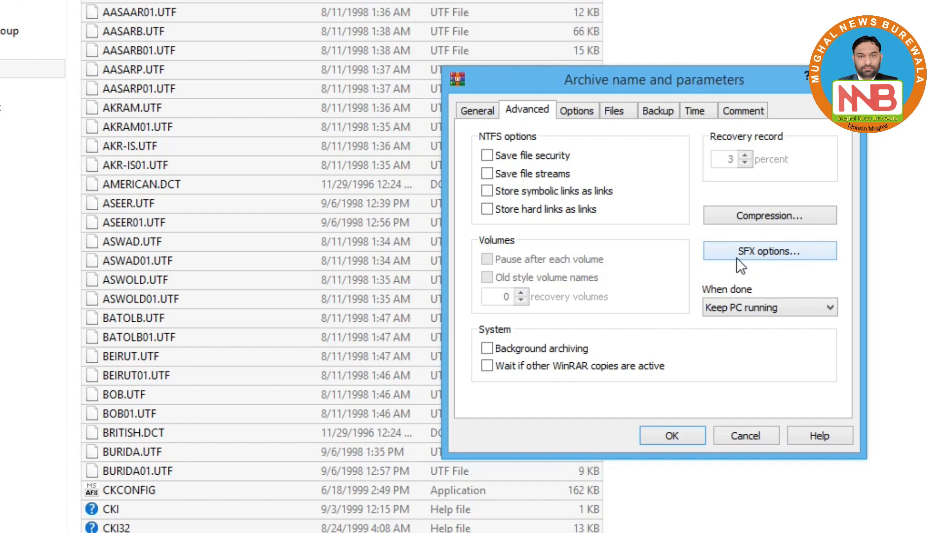
left_click(815, 251)
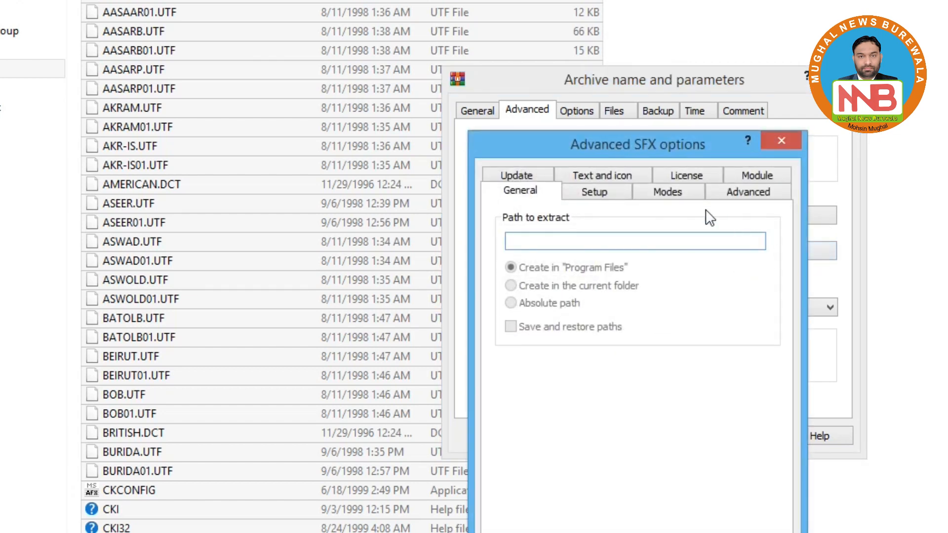
left_click(603, 196)
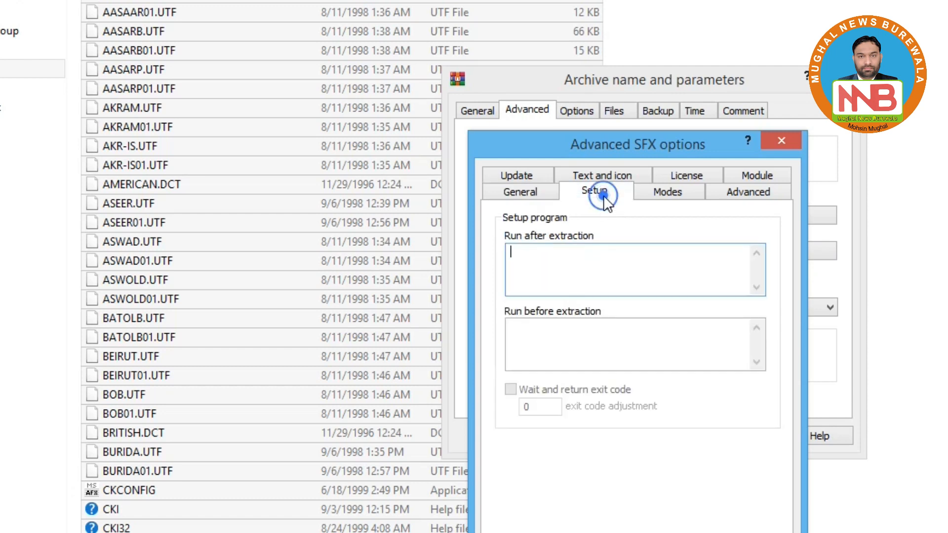
left_click(583, 261)
left_click(568, 255)
left_click(535, 253)
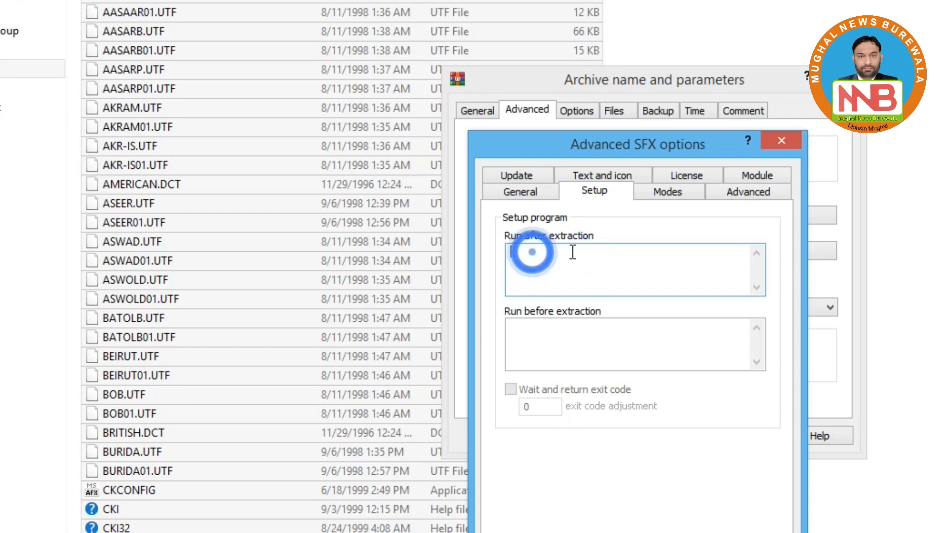
left_click(547, 253)
left_click(549, 253)
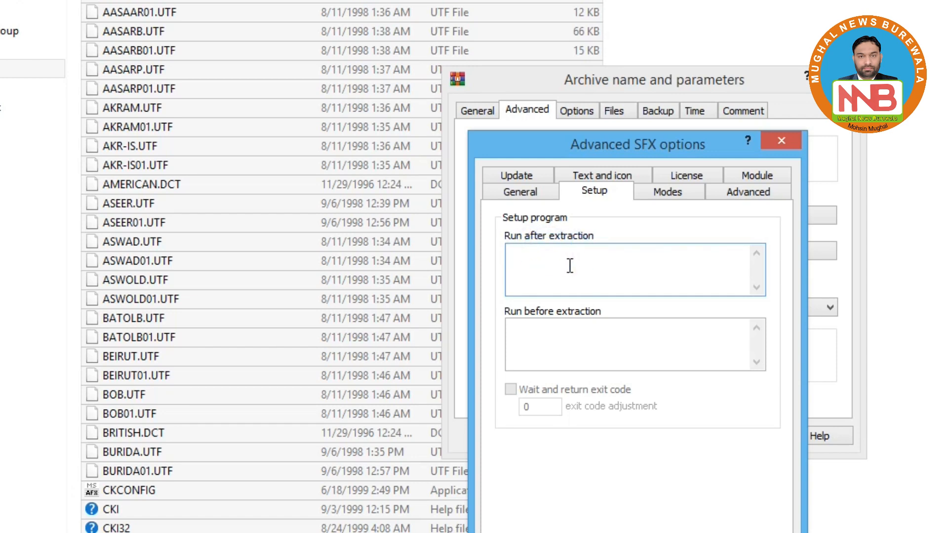
- Copy the file name of the InPage 2012 application in the program folder without renaming it
left_click(155, 268)
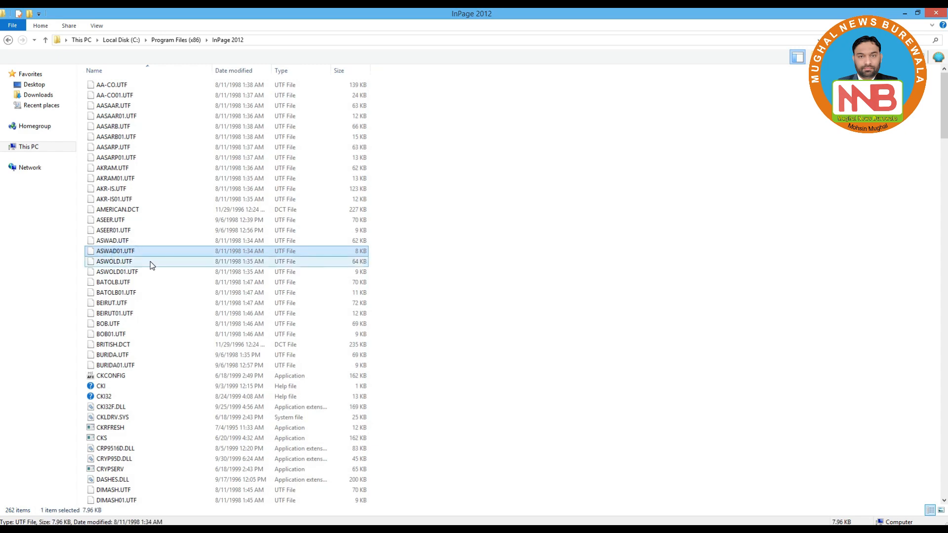
scroll(150, 266, "down", 10)
scroll(152, 267, "down", 5)
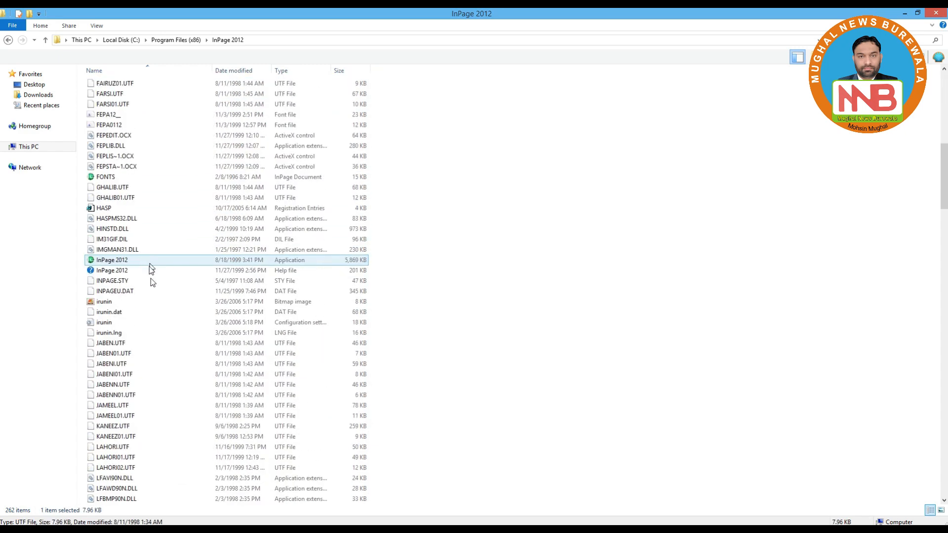
scroll(153, 296, "up", 2)
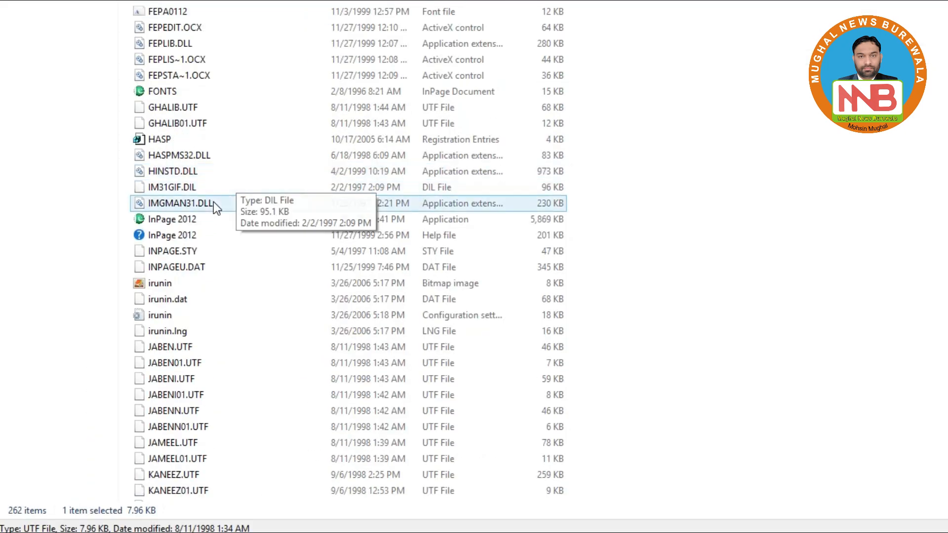
right_click(177, 219)
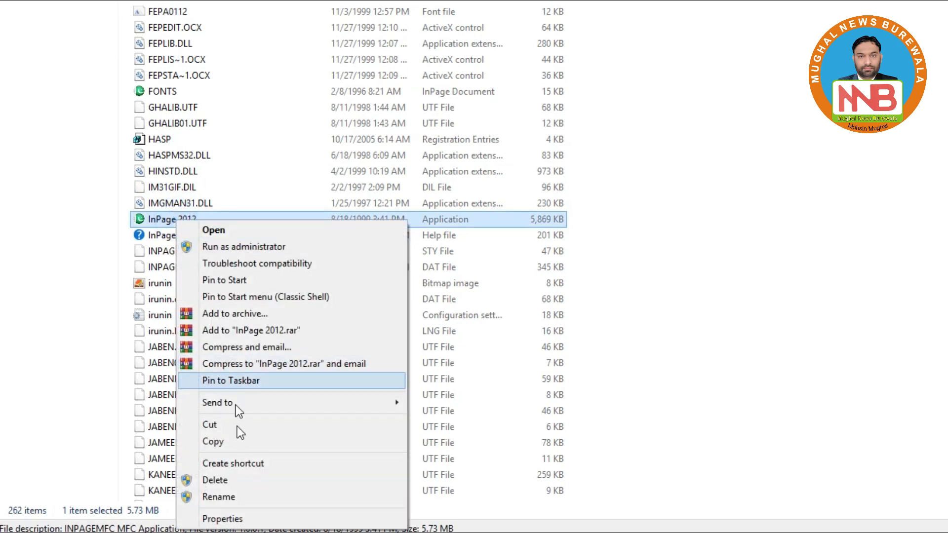
left_click(237, 496)
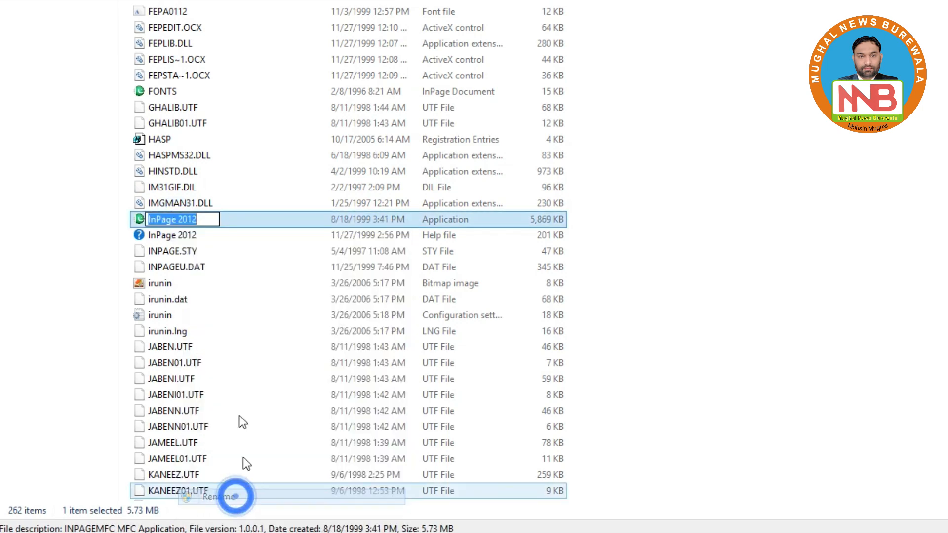
right_click(186, 220)
left_click(223, 268)
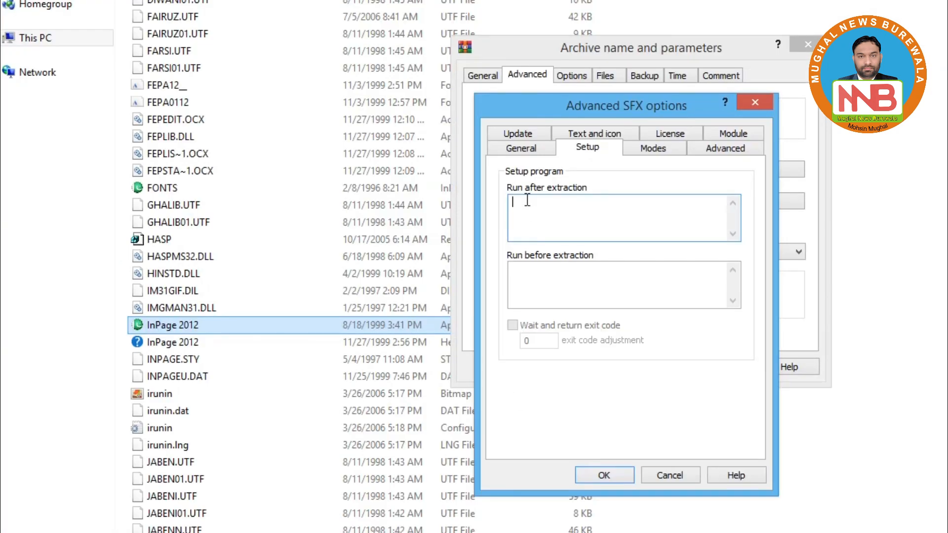
- Set InPage 2012.exe as the program to run after extraction
left_click(326, 247)
right_click(526, 204)
left_click(563, 272)
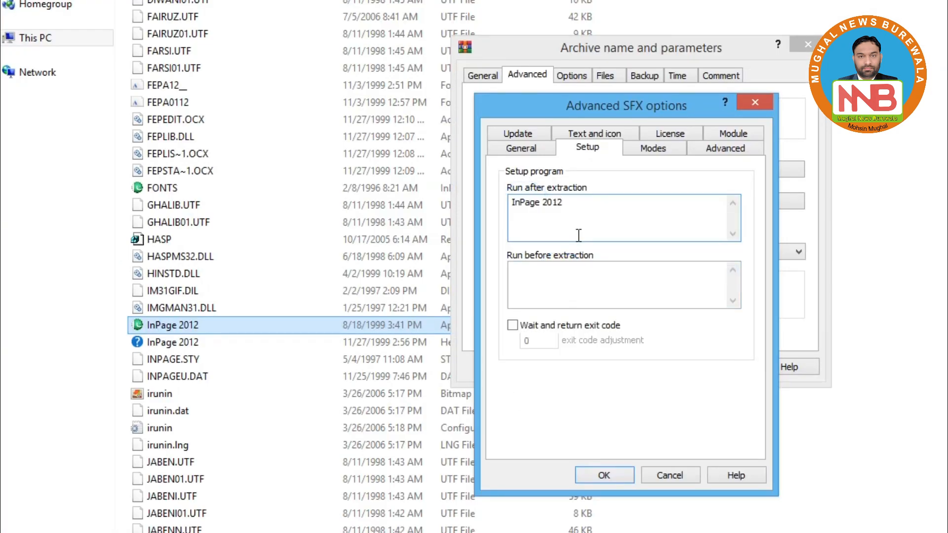
type(".exe")
- Set the SFX modes to unpack to a temporary folder and use the Hide all silent mode
left_click(654, 149)
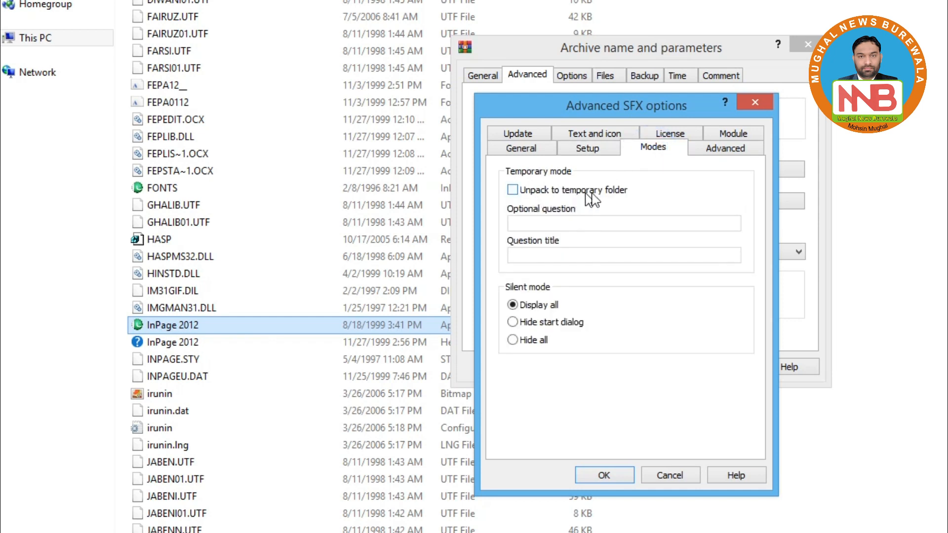
left_click(514, 192)
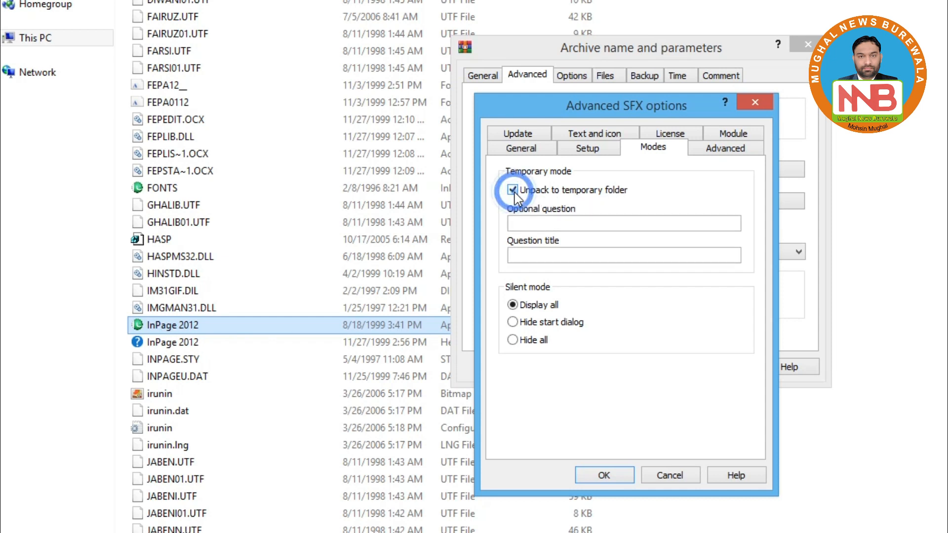
left_click(517, 341)
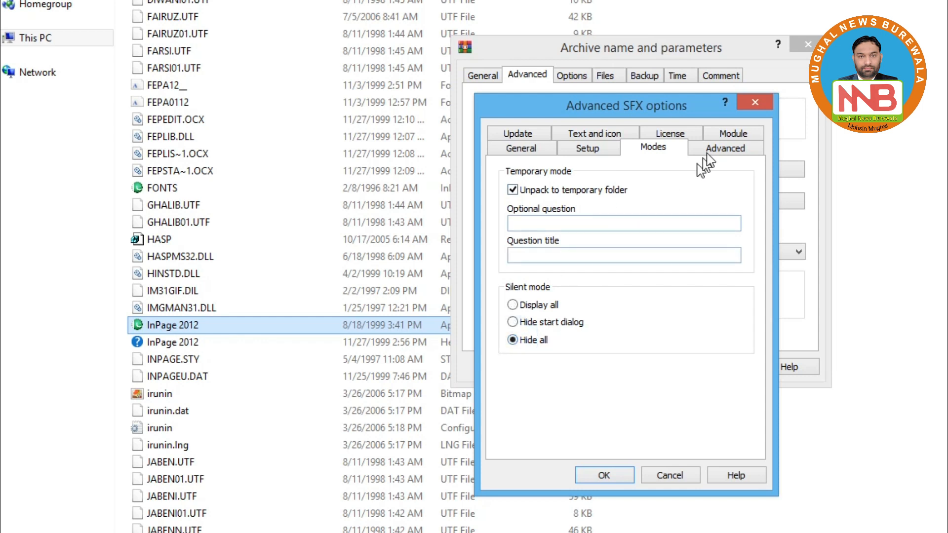
- Set the SFX overwrite mode to Overwrite all files
left_click(719, 151)
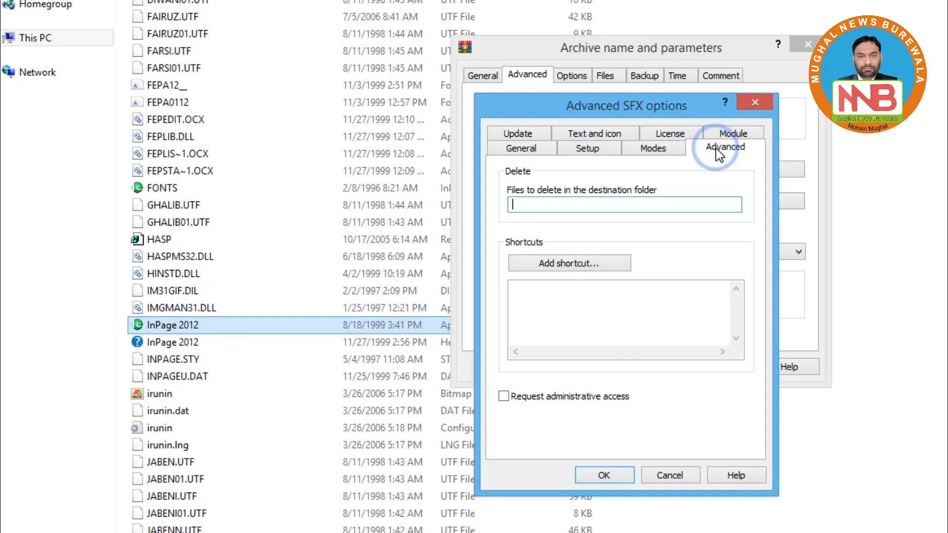
left_click(519, 132)
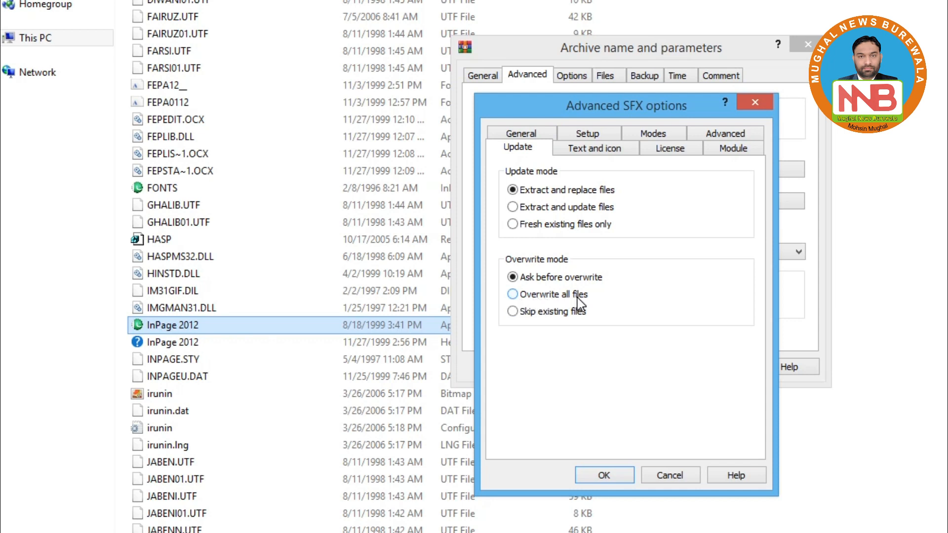
left_click(514, 296)
left_click(597, 149)
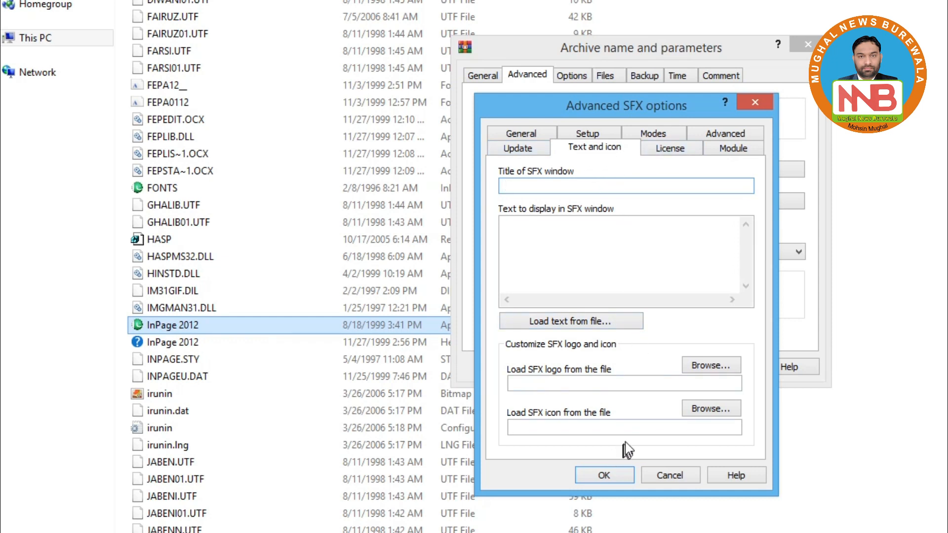
left_click(628, 429)
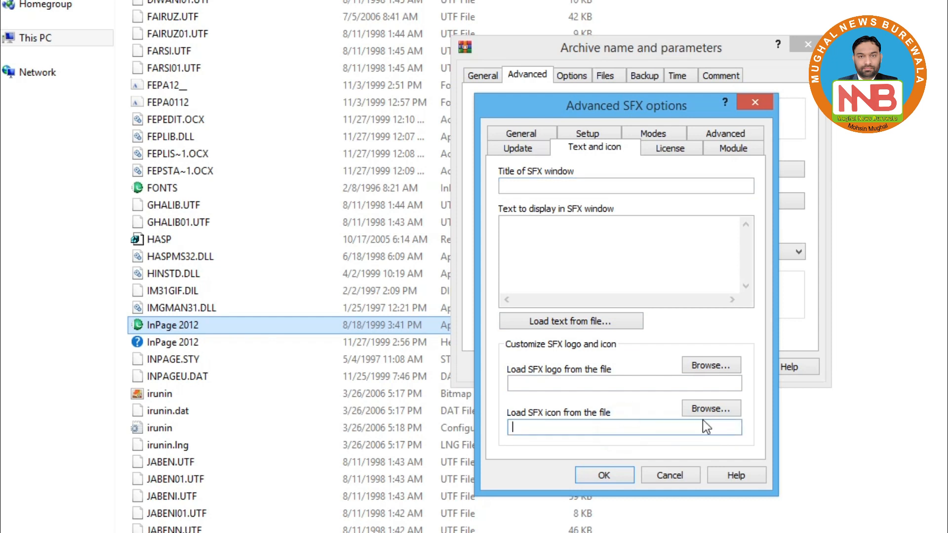
left_click(692, 425)
left_click(636, 427)
left_click_drag(643, 112, 680, 81)
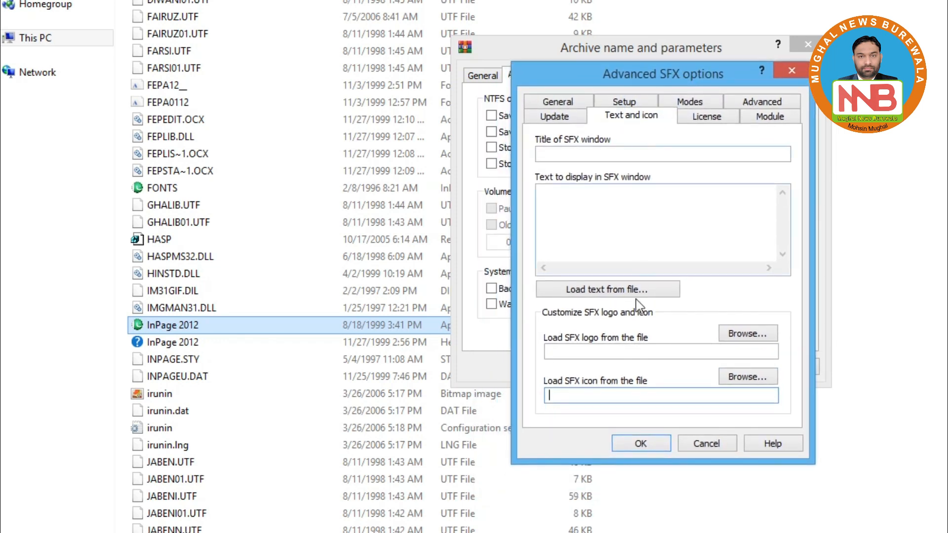
- Accept the SFX options and create the self-extracting archive InPage 2012.sfx.exe
left_click(644, 446)
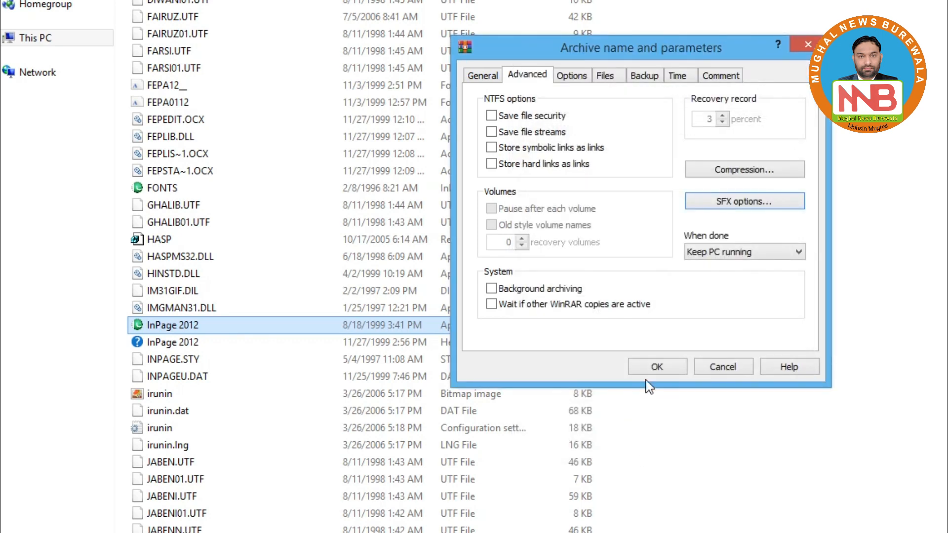
left_click(652, 366)
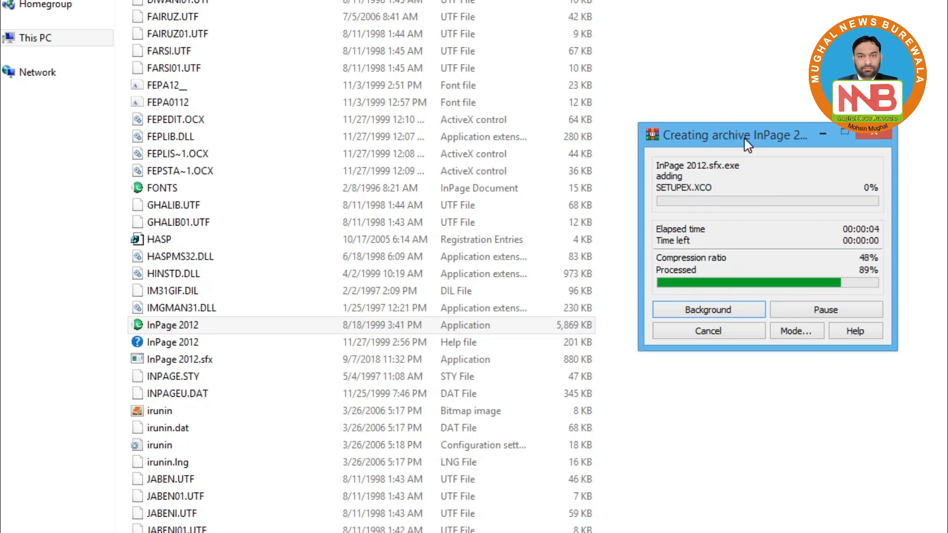
left_click_drag(735, 139, 701, 120)
- Move the InPage 2012.sfx file from the program folder to the desktop, granting administrator permission for the move
left_click(137, 332)
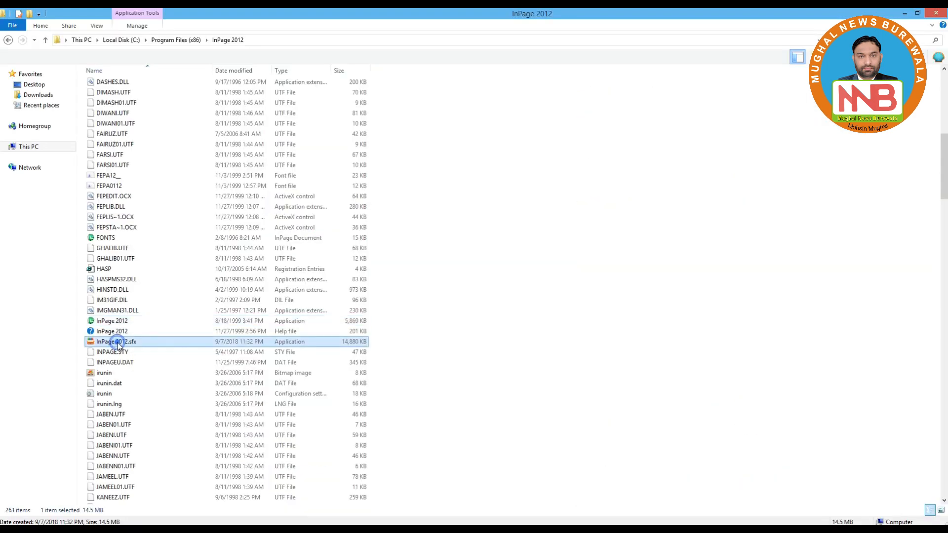
right_click(316, 292)
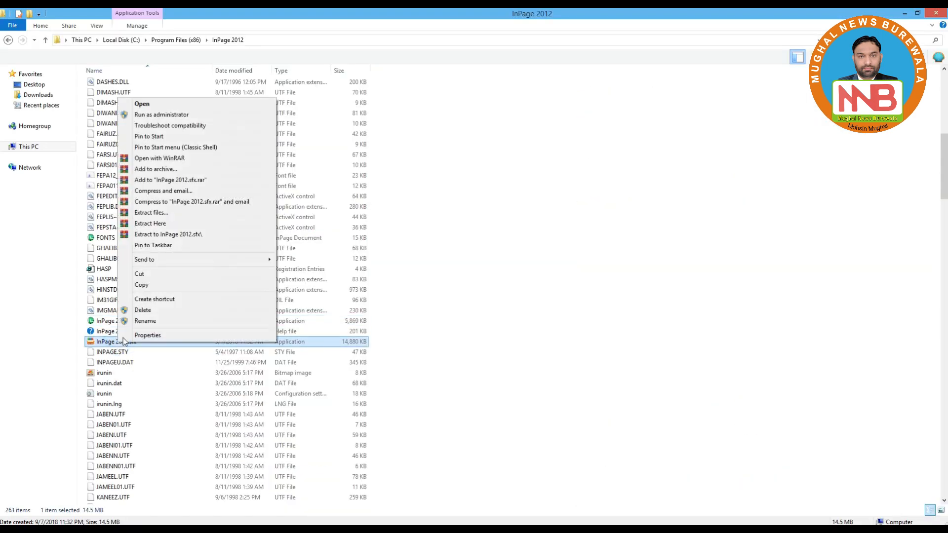
left_click(141, 273)
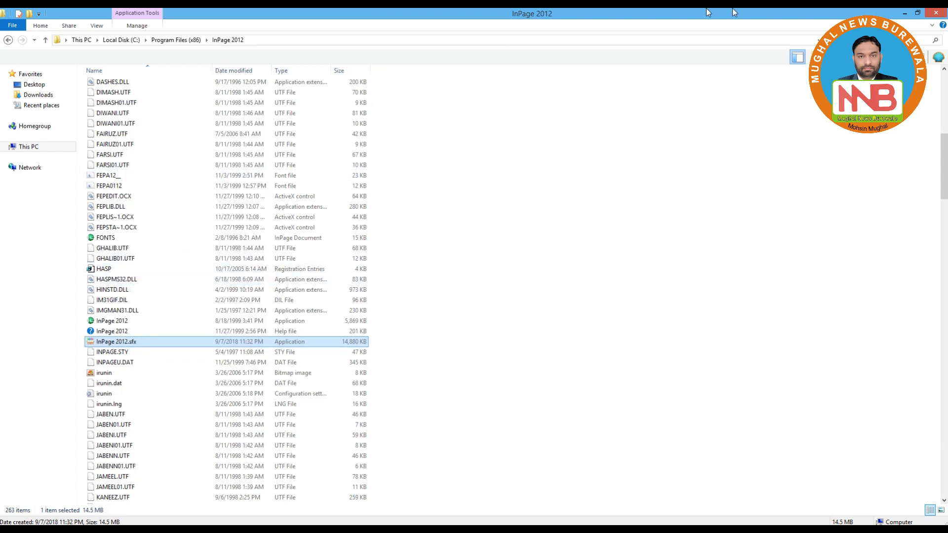
left_click(904, 12)
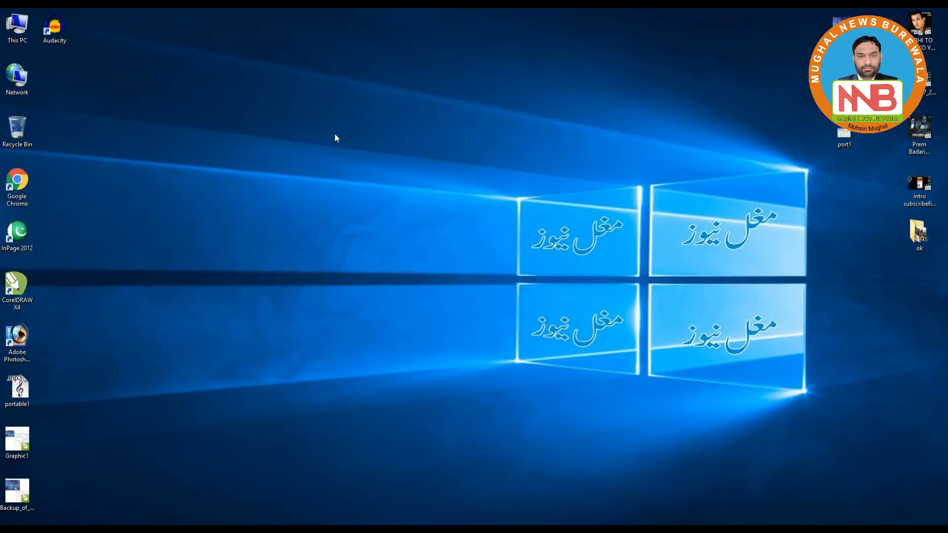
right_click(334, 133)
left_click(358, 176)
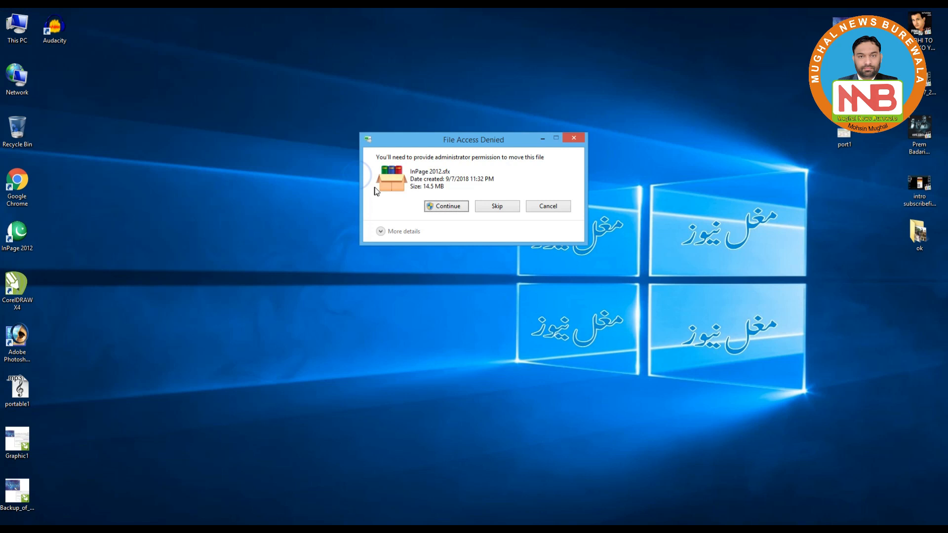
left_click(436, 207)
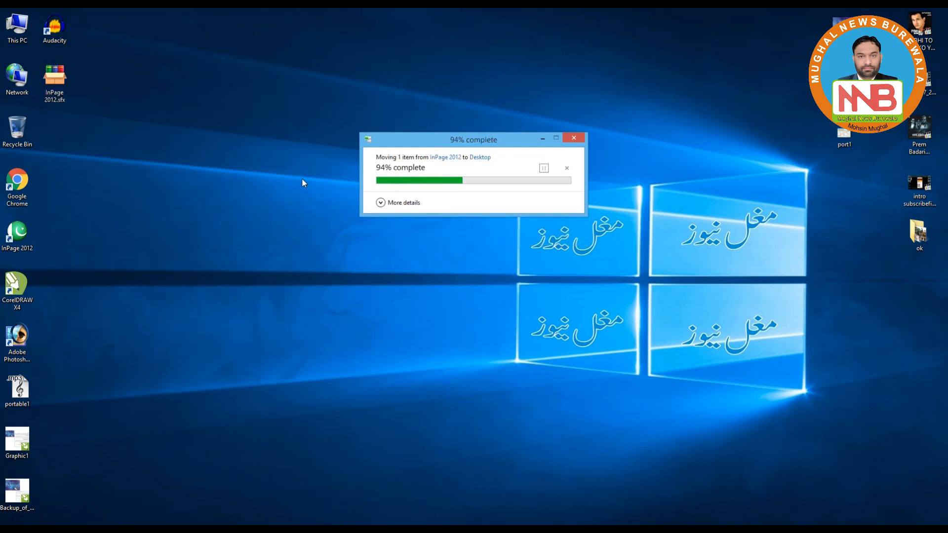
right_click(195, 76)
left_click(218, 105)
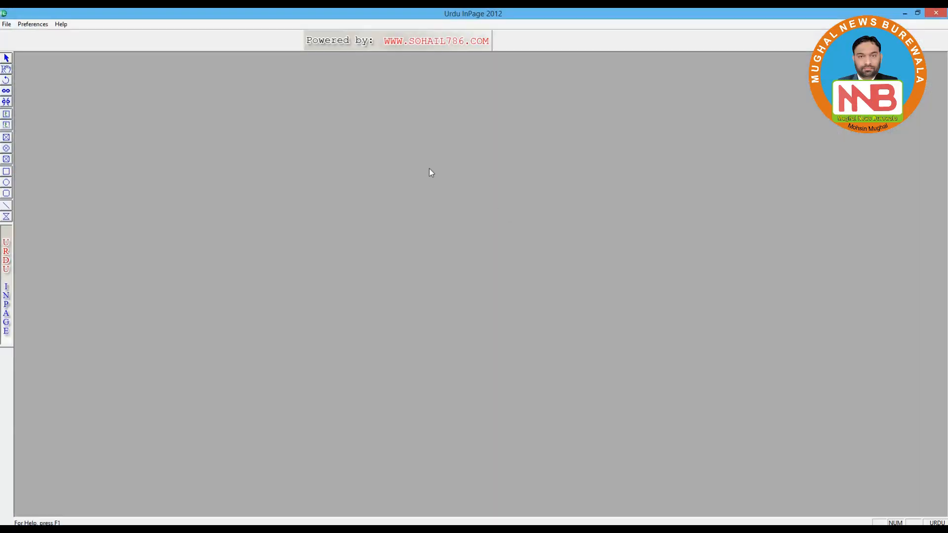
- Create a new one-page A4 portrait document in Urdu InPage 2012 with the default margins and right-to-left direction
left_click(6, 24)
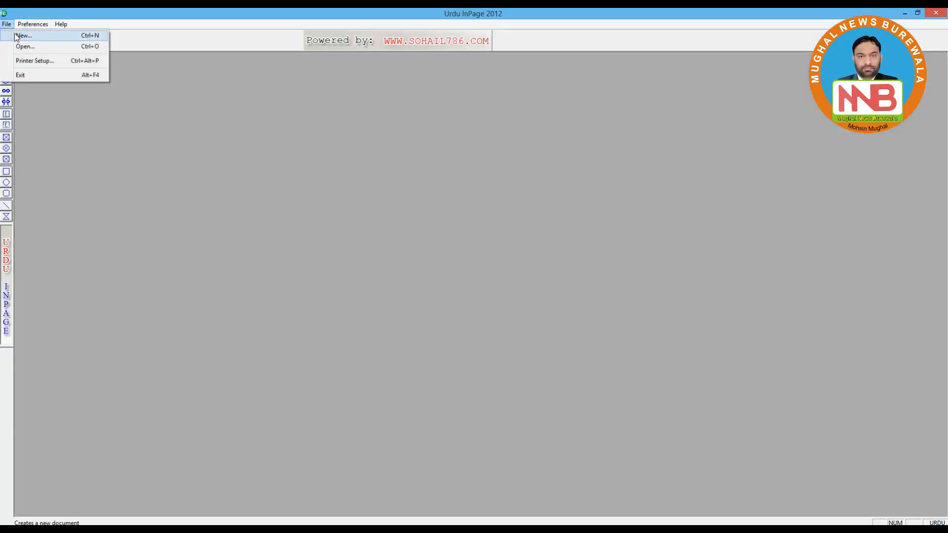
left_click(15, 34)
left_click(559, 240)
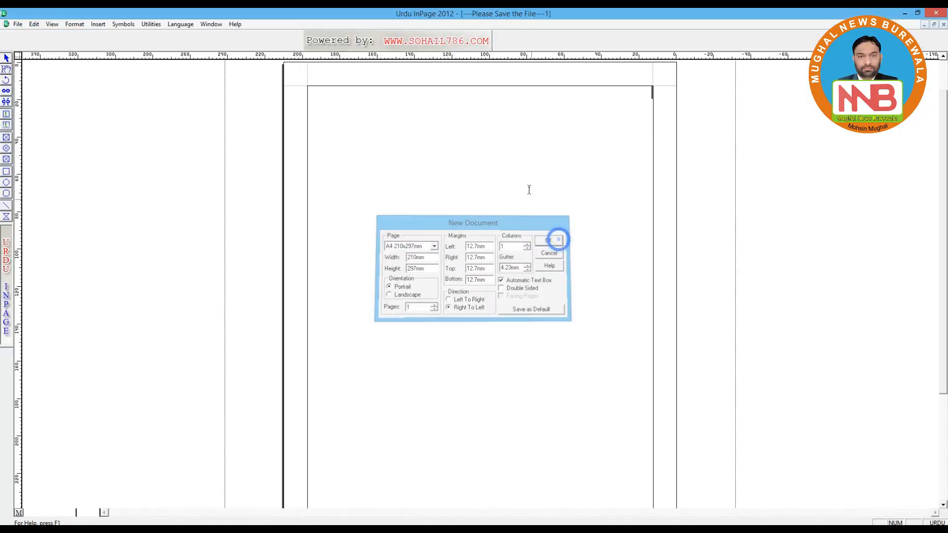
- Enter the Urdu text "مغل نیوز" on the first line of the blank page's text box
left_click(530, 186)
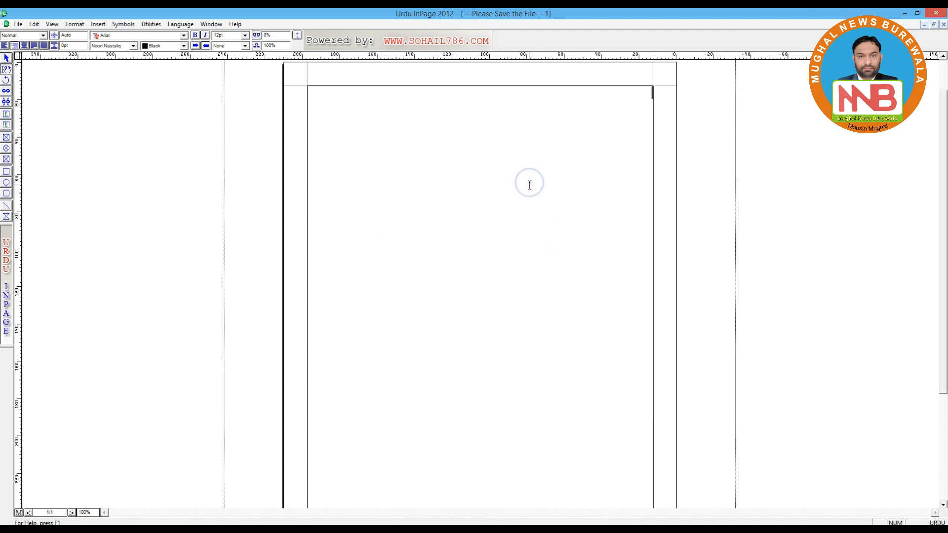
type("ر")
type("ل نیوز")
- Enlarge the whole "مغل نیوز" line to a 60 pt font size and deselect it
left_click_drag(626, 90, 665, 92)
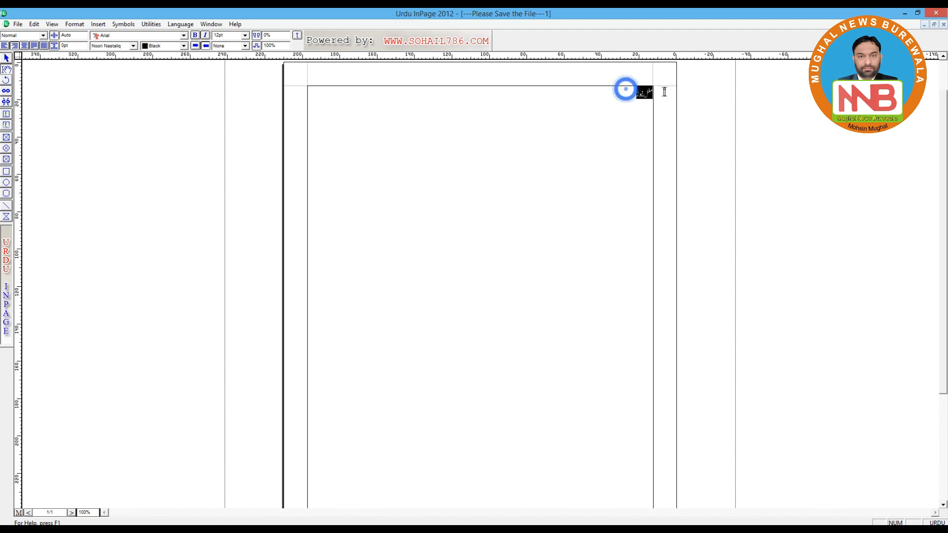
left_click(246, 35)
left_click(219, 91)
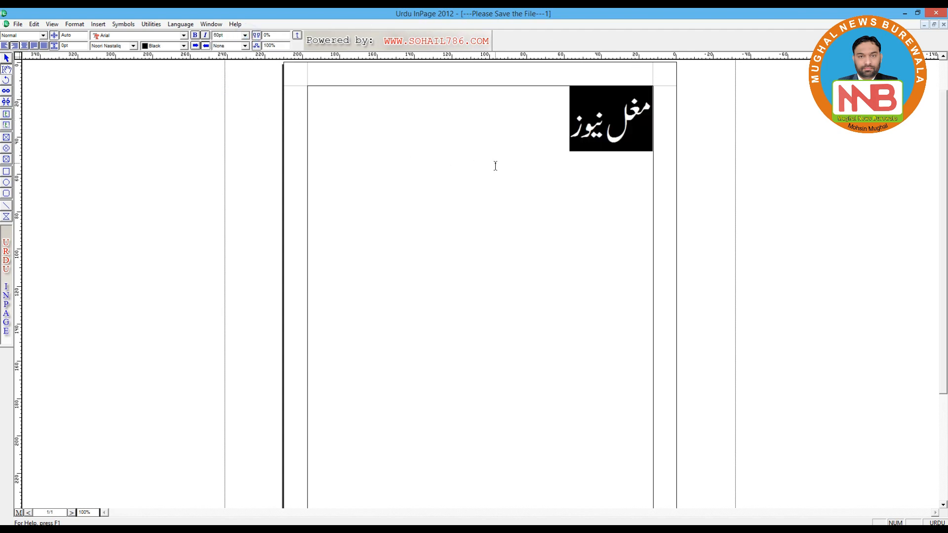
left_click(495, 163)
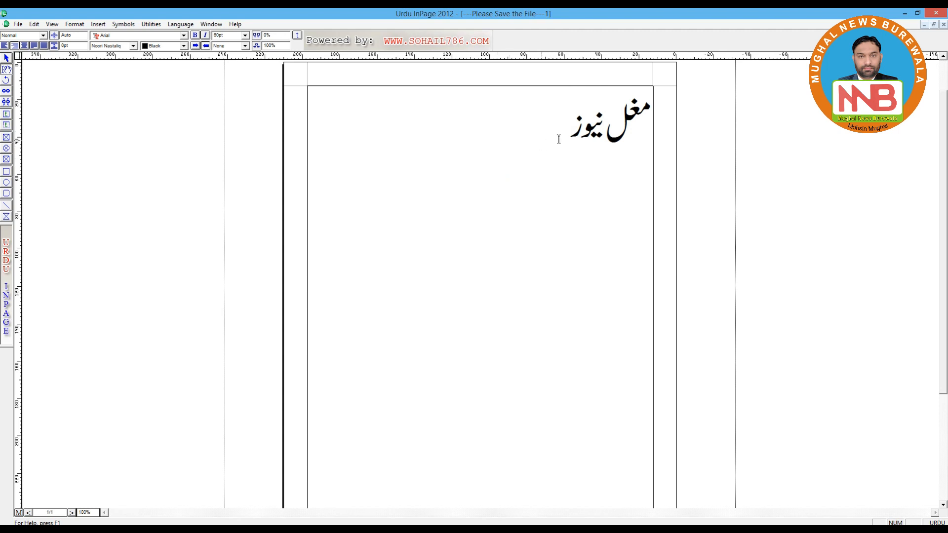
- Minimize the InPage window and refresh the Windows desktop
left_click(907, 16)
right_click(378, 112)
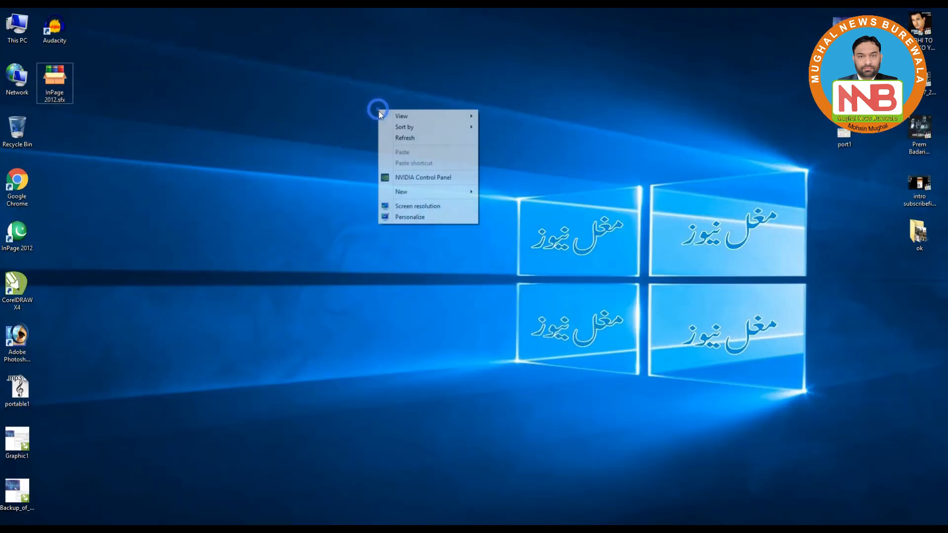
left_click(400, 138)
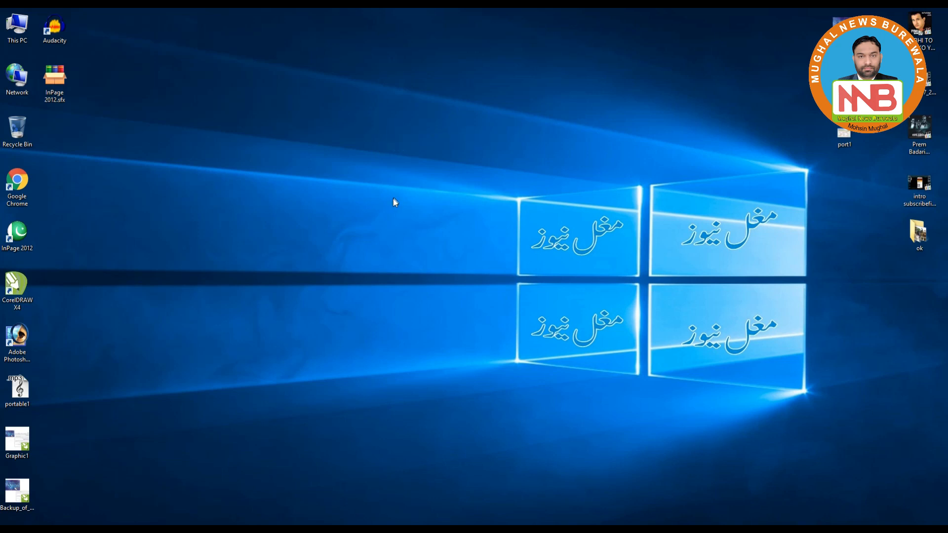